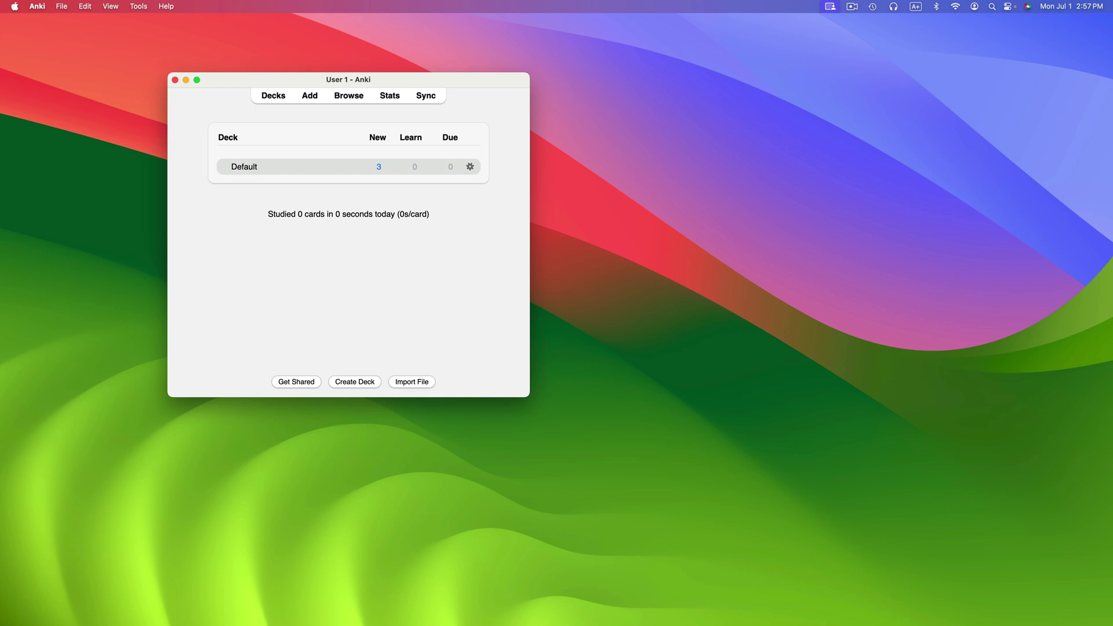
Step: Run Tools > Check Media, which reports 210 trashed files and no missing or unused files
left_click(140, 10)
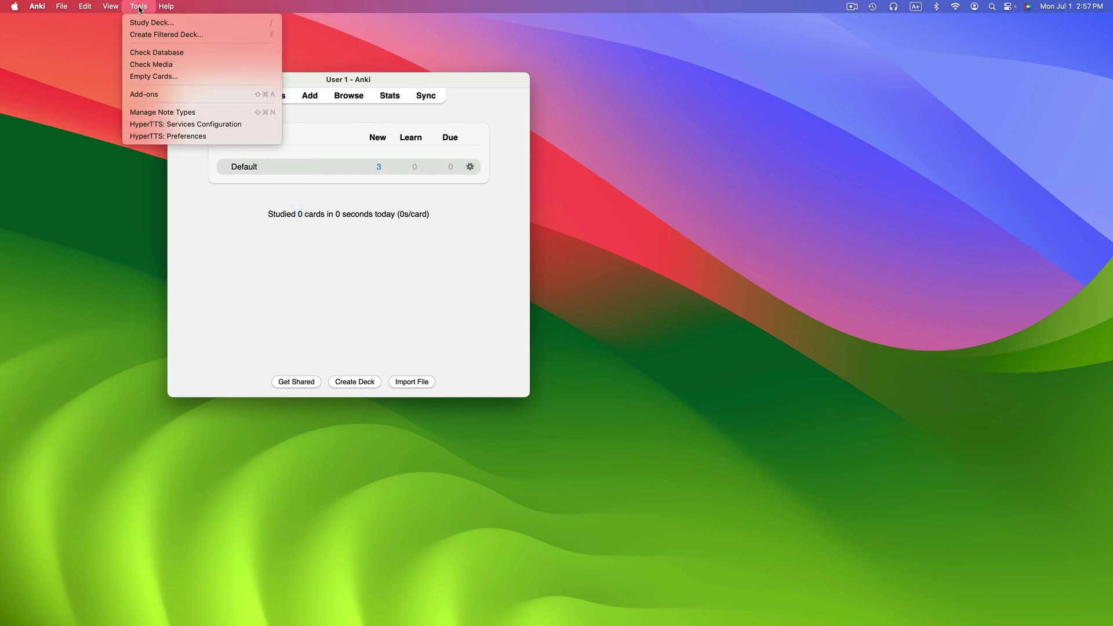
left_click(151, 66)
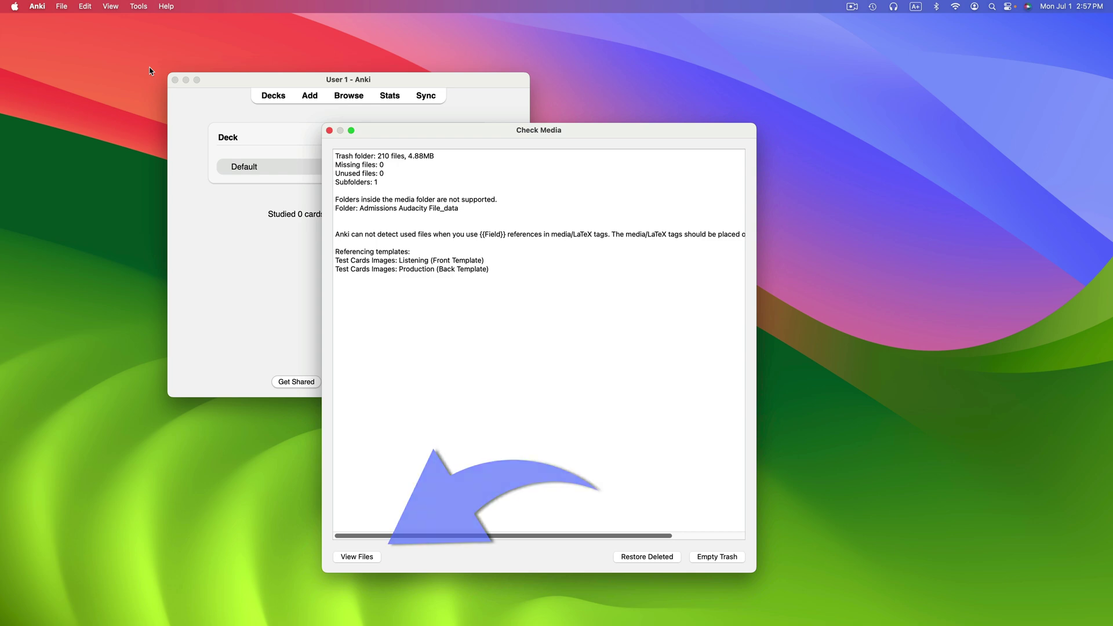
Step: Open the media files in Finder and turn on the path bar to show collection.media's location
left_click(365, 557)
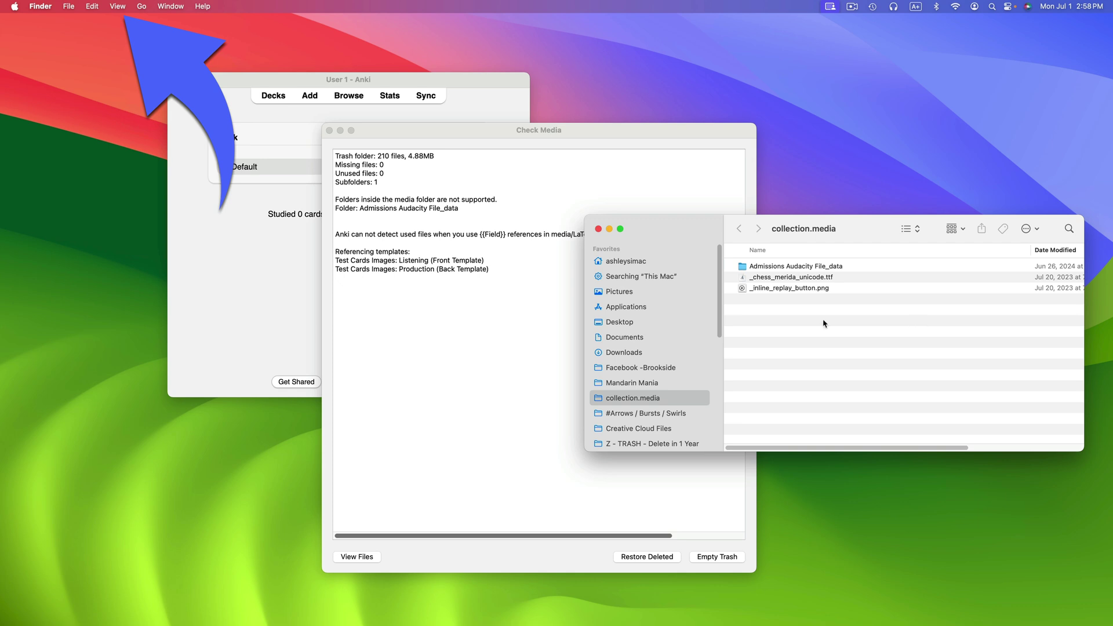
left_click(119, 7)
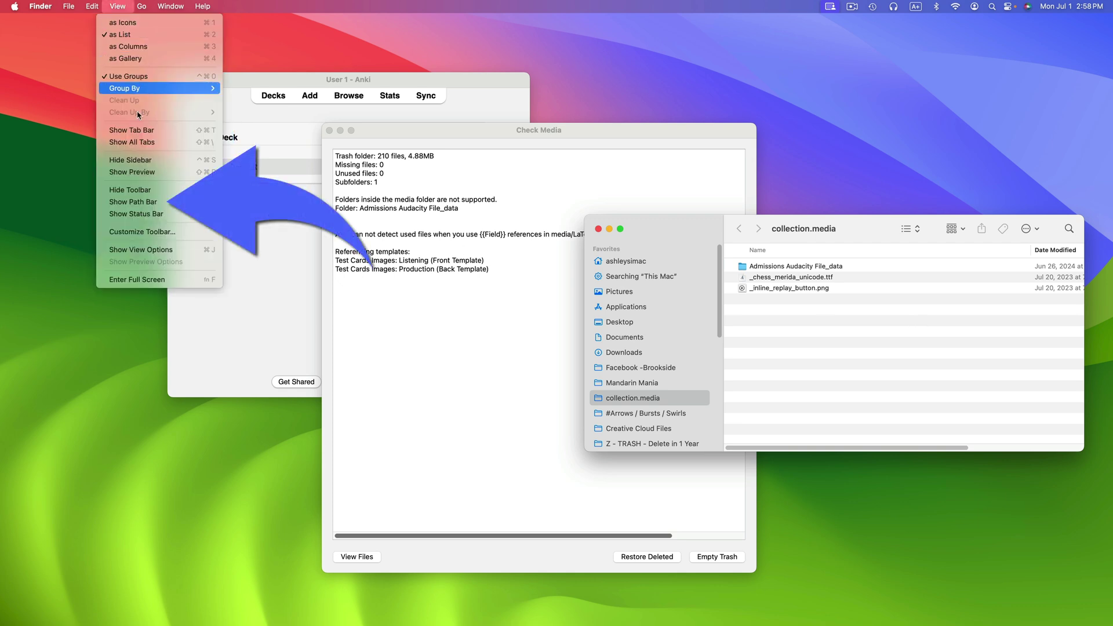
left_click(149, 202)
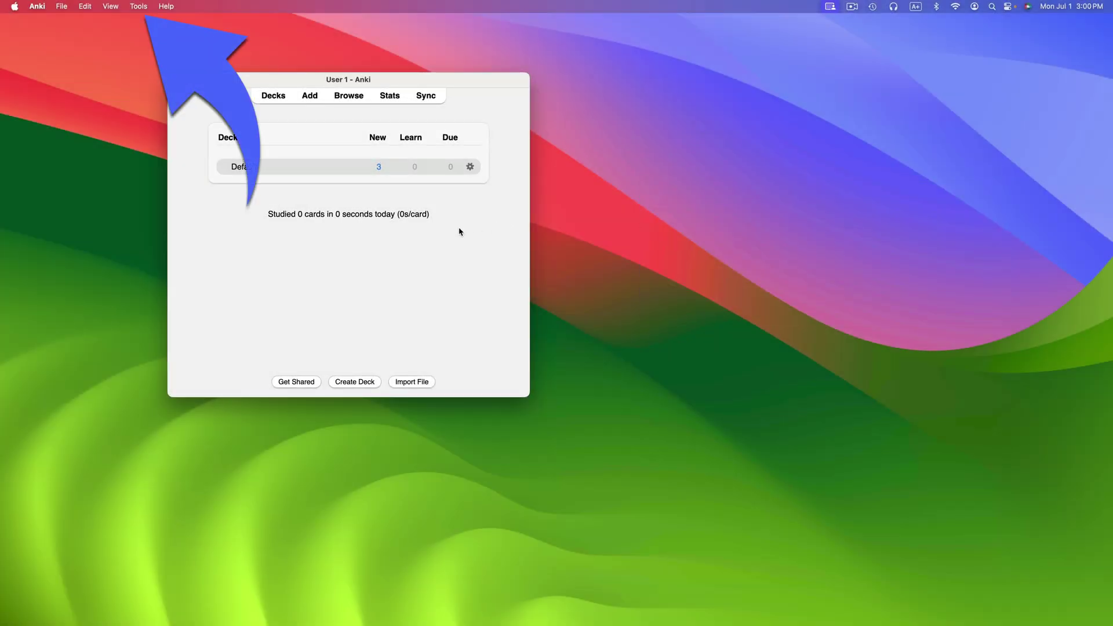
Step: Open Tools > Add-ons to list the installed HyperTTS add-on
left_click(136, 8)
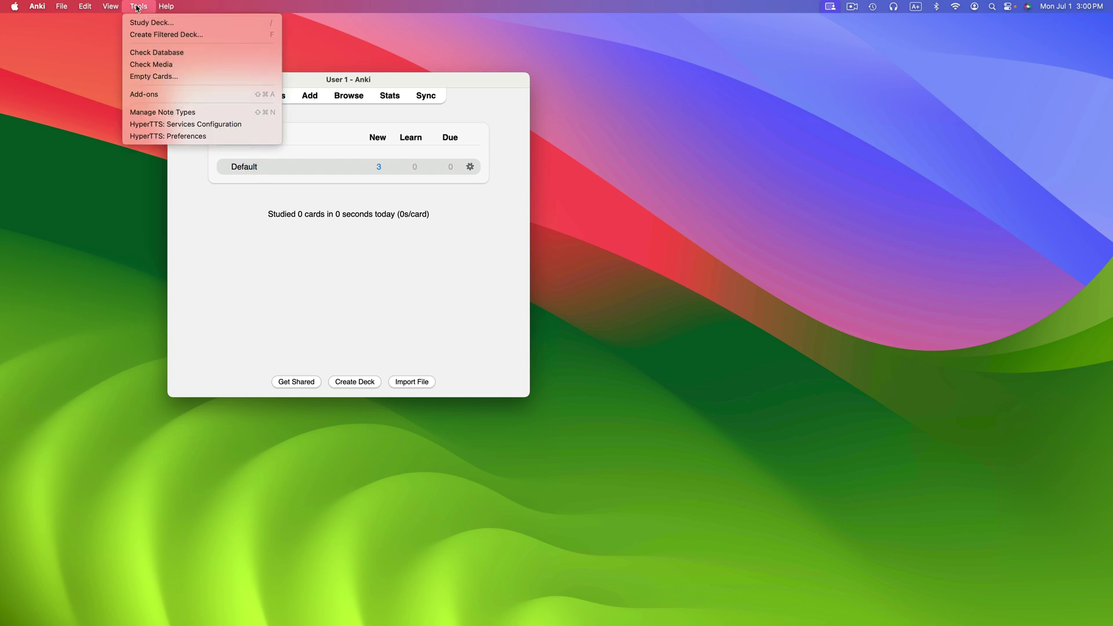
left_click(152, 94)
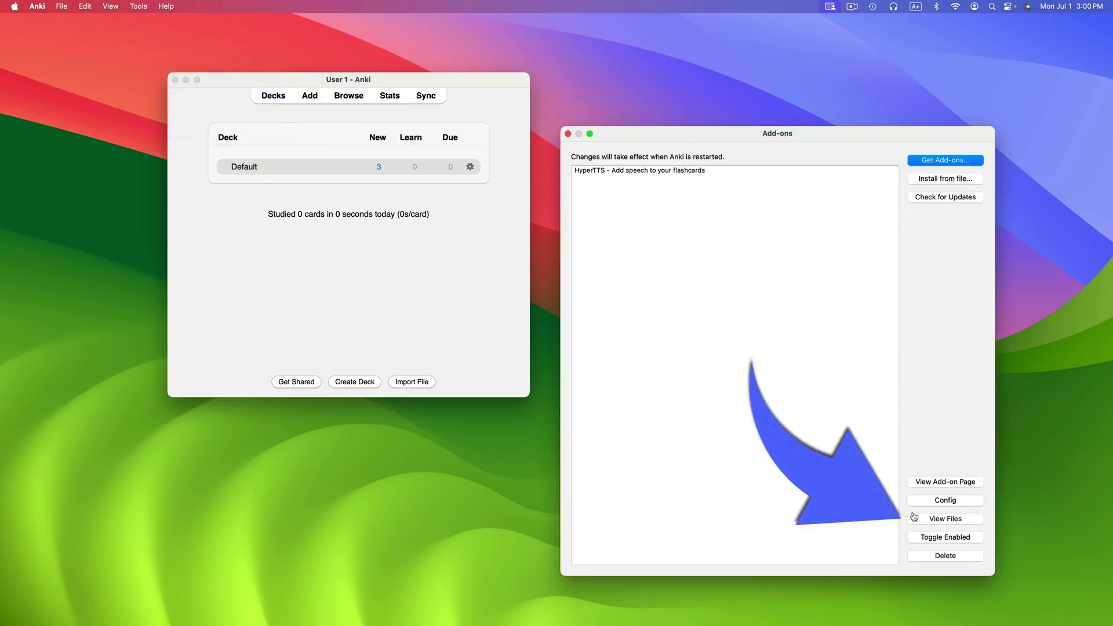
Step: Open the addons21 folder in Finder, then go via Anki2 and User 1 into collection.media
left_click(937, 520)
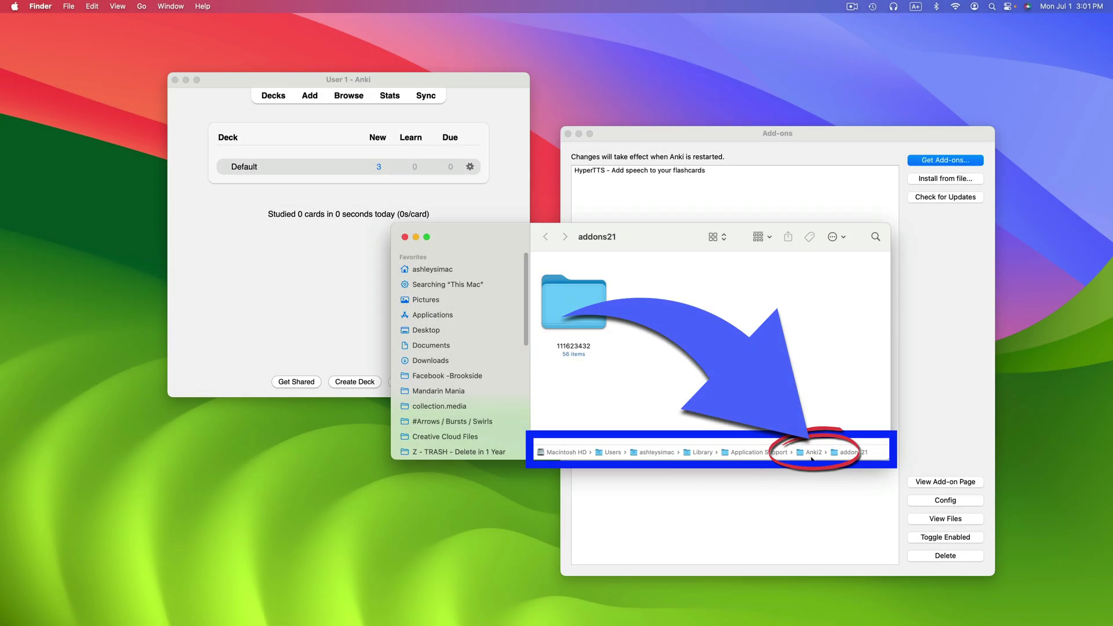
double_click(812, 454)
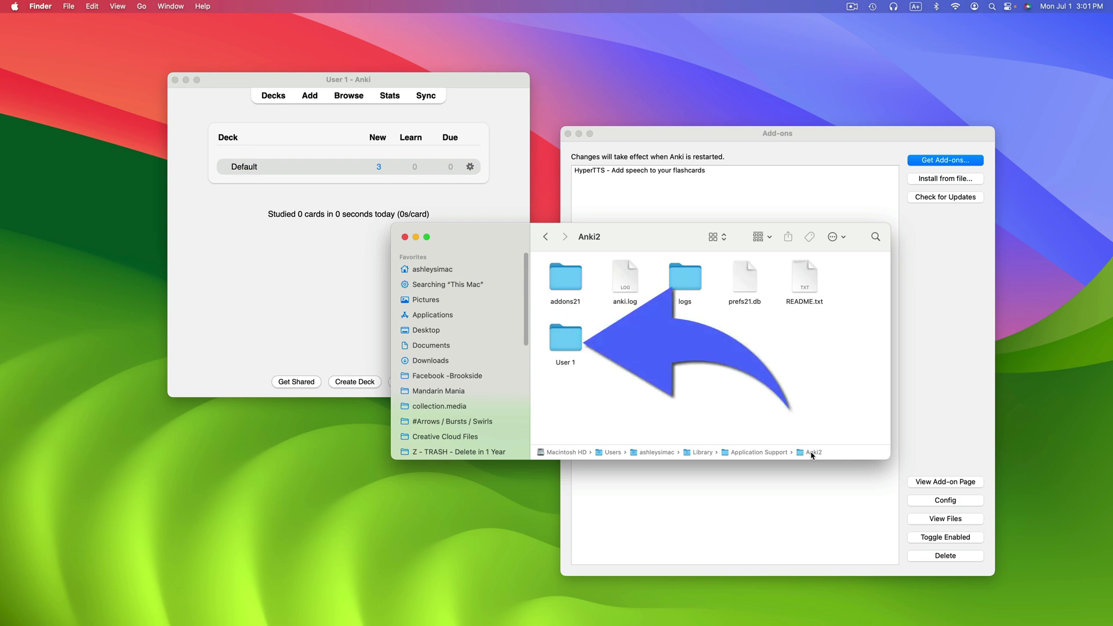
double_click(578, 348)
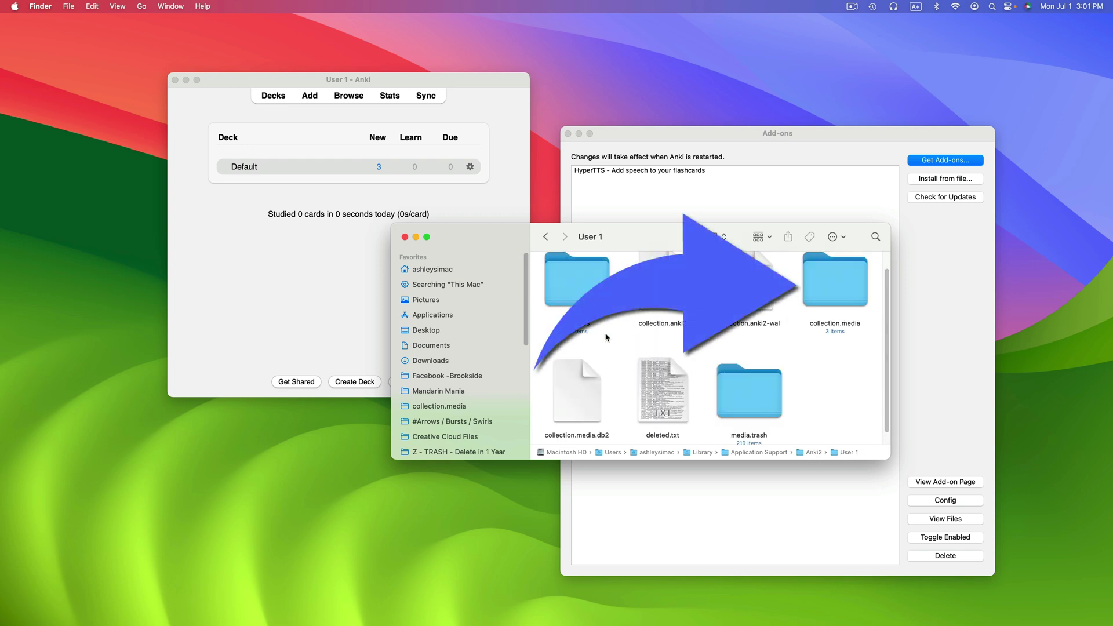
double_click(831, 294)
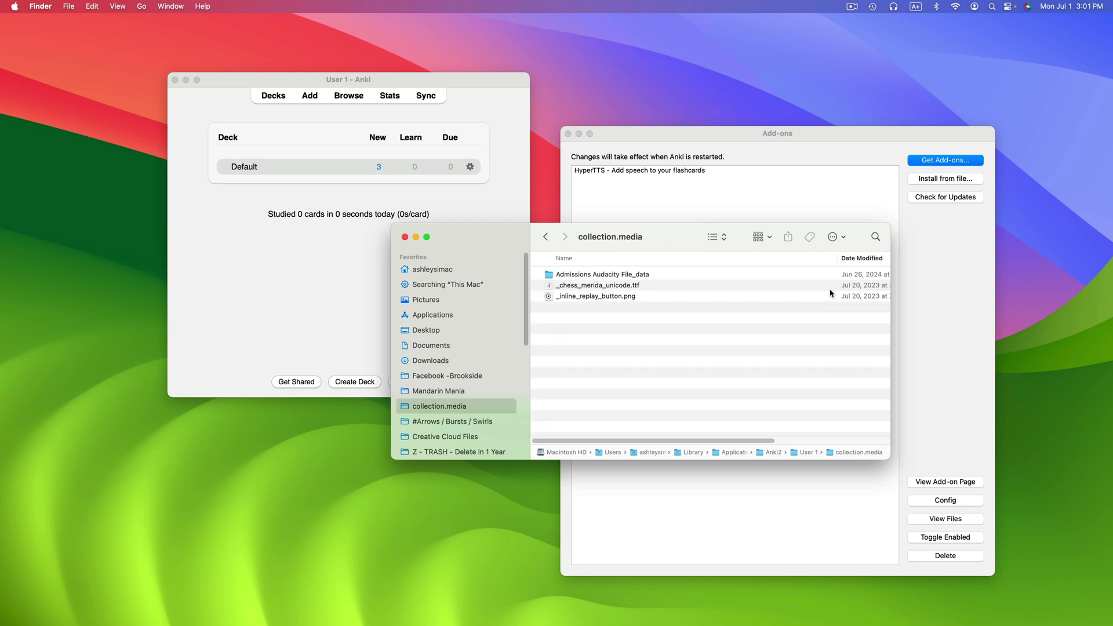